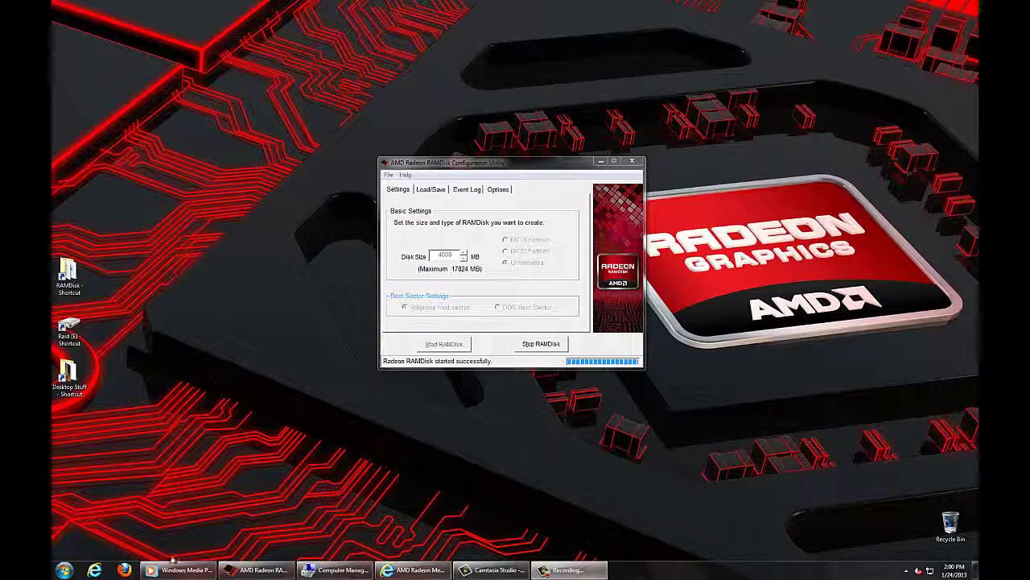
# Play the Media Player demo video showing 4-second Dragon Age 2 and World of Warcraft loads
pyautogui.click(178, 569)
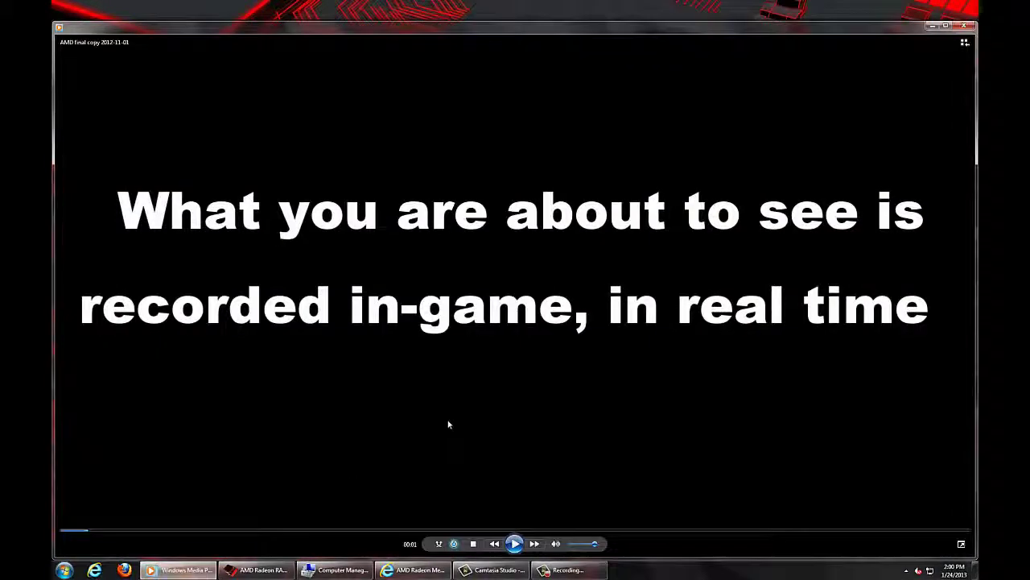
pyautogui.click(516, 544)
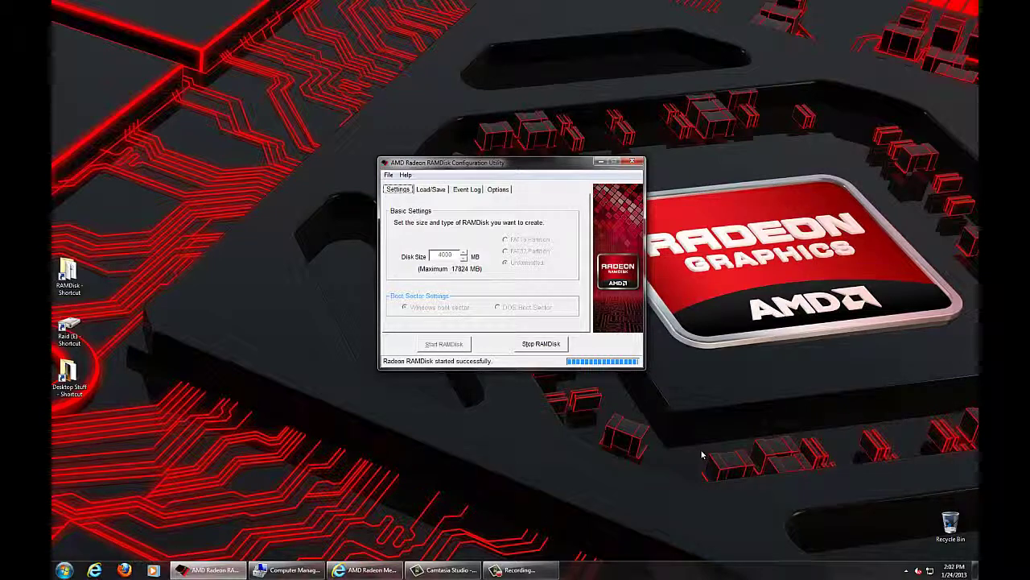
# Review Internet Explorer's temporary internet files settings (default location, 250 MB), then close both dialogs
pyautogui.click(369, 569)
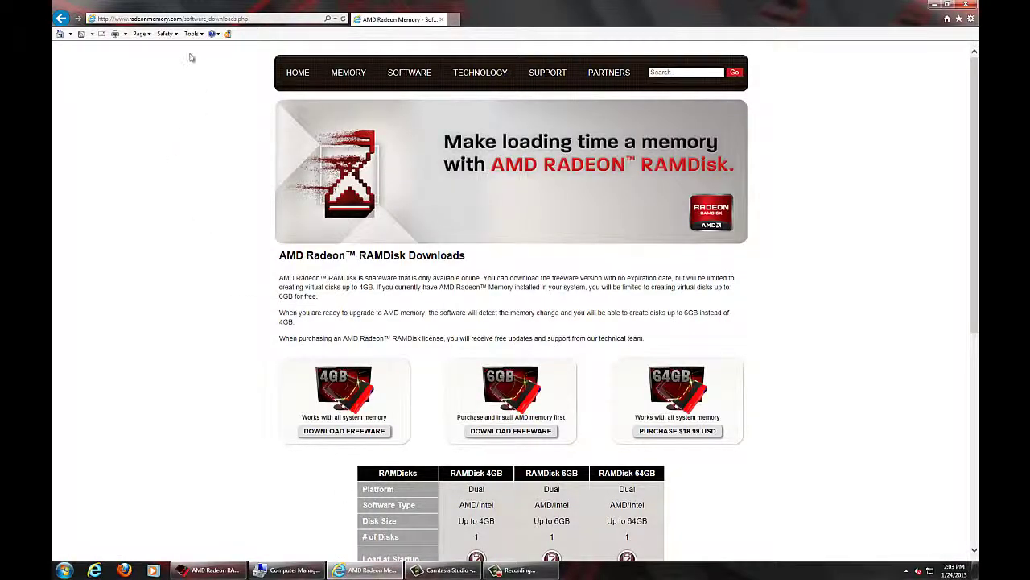
pyautogui.click(192, 37)
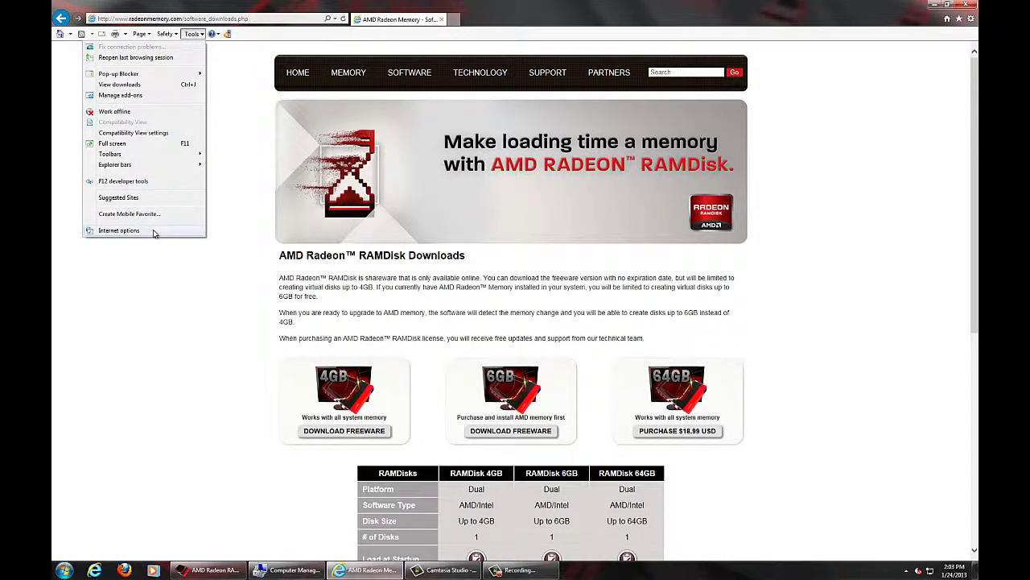
pyautogui.click(119, 230)
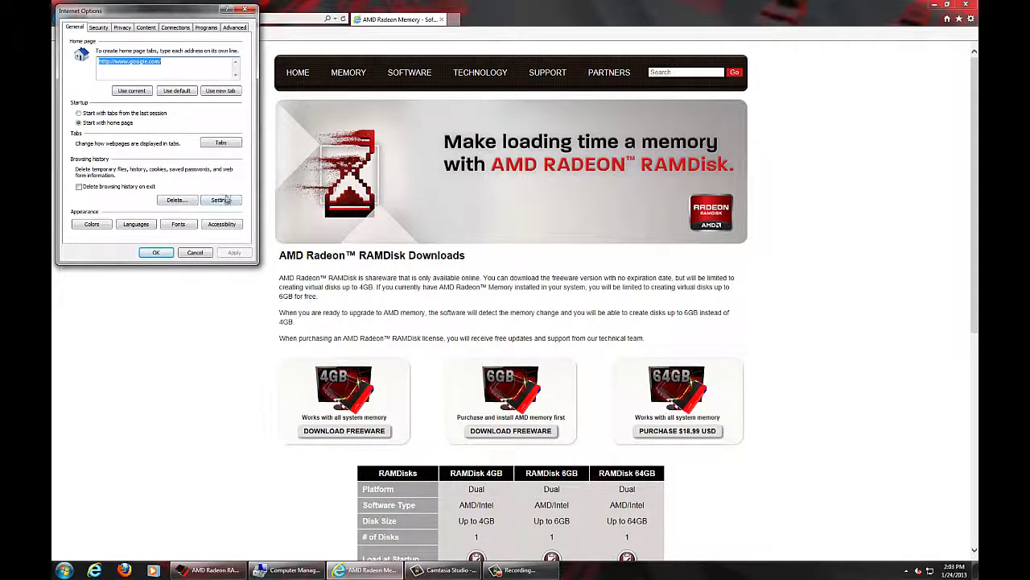
pyautogui.click(224, 200)
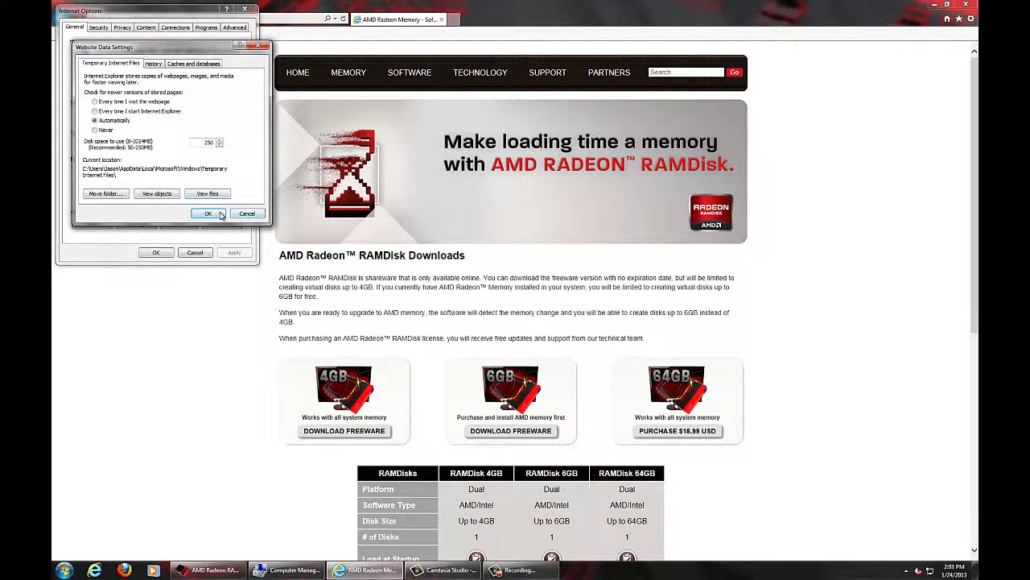
pyautogui.click(208, 213)
pyautogui.click(161, 252)
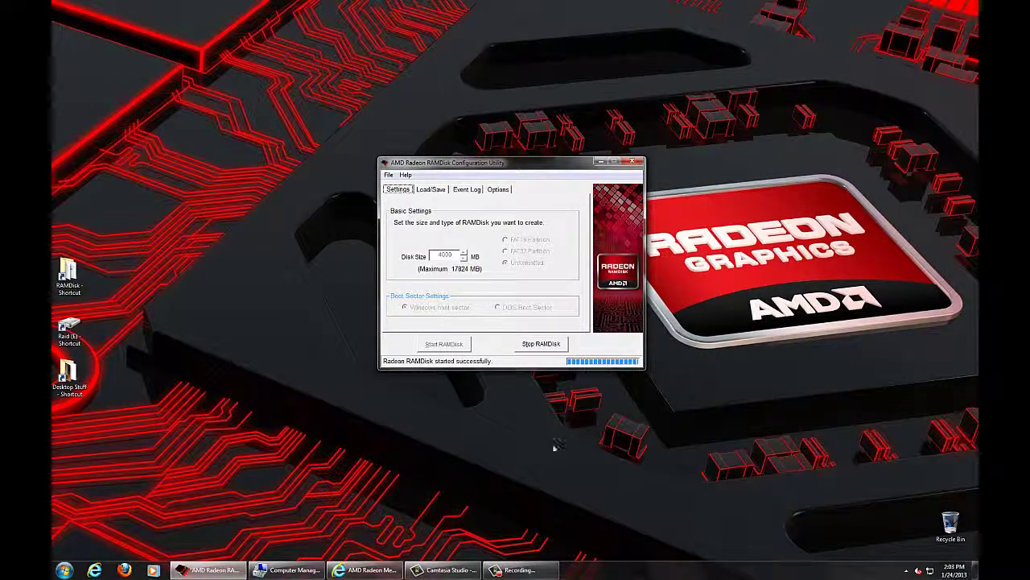
pyautogui.click(446, 569)
# Show Disk Management listing RAMDisk (F:) as a healthy 3.91 GB NTFS partition on Disk 3
pyautogui.click(290, 569)
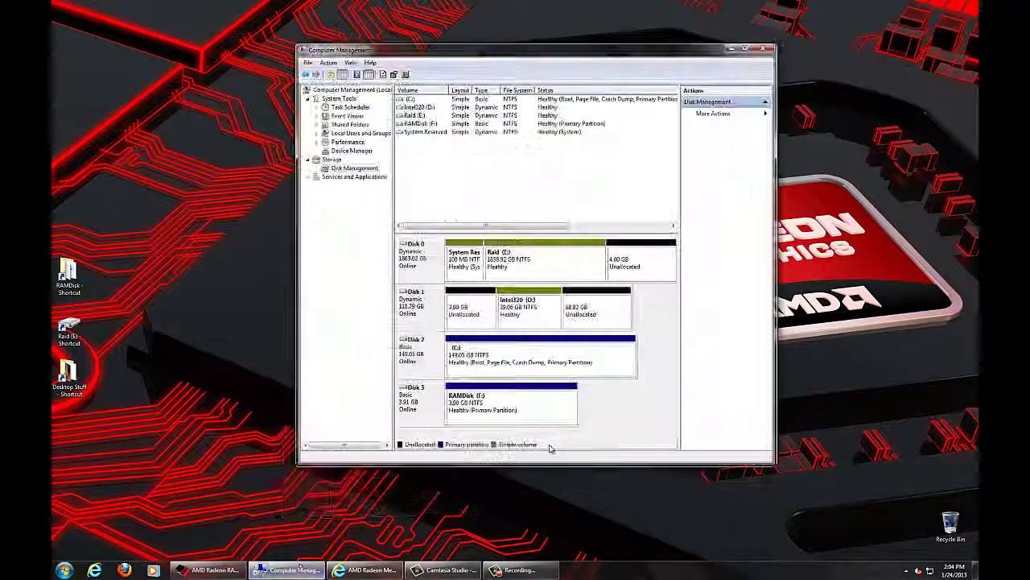